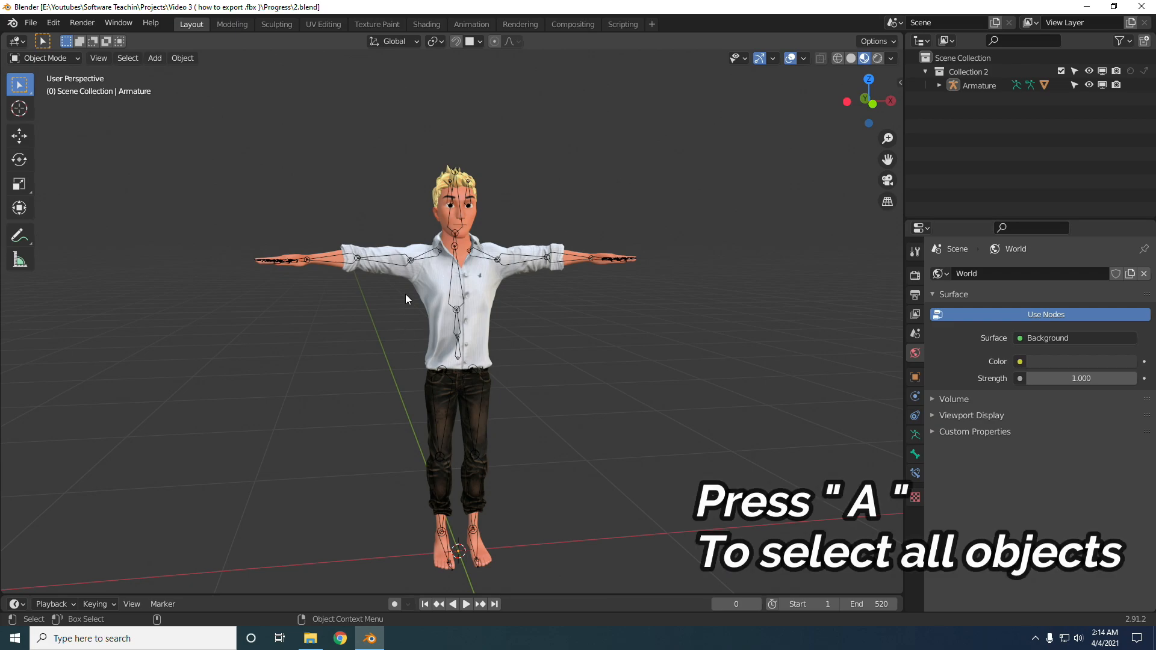
Step: Select the character mesh with its rig and reach the File menu for exporting
key("a")
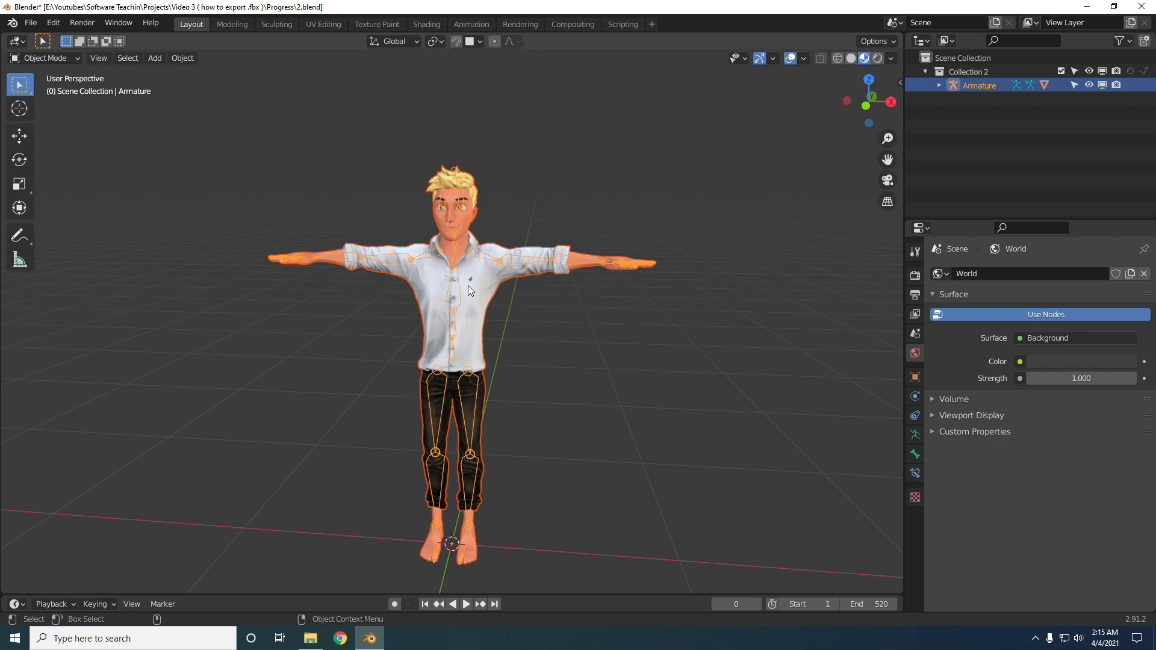
left_click(32, 24)
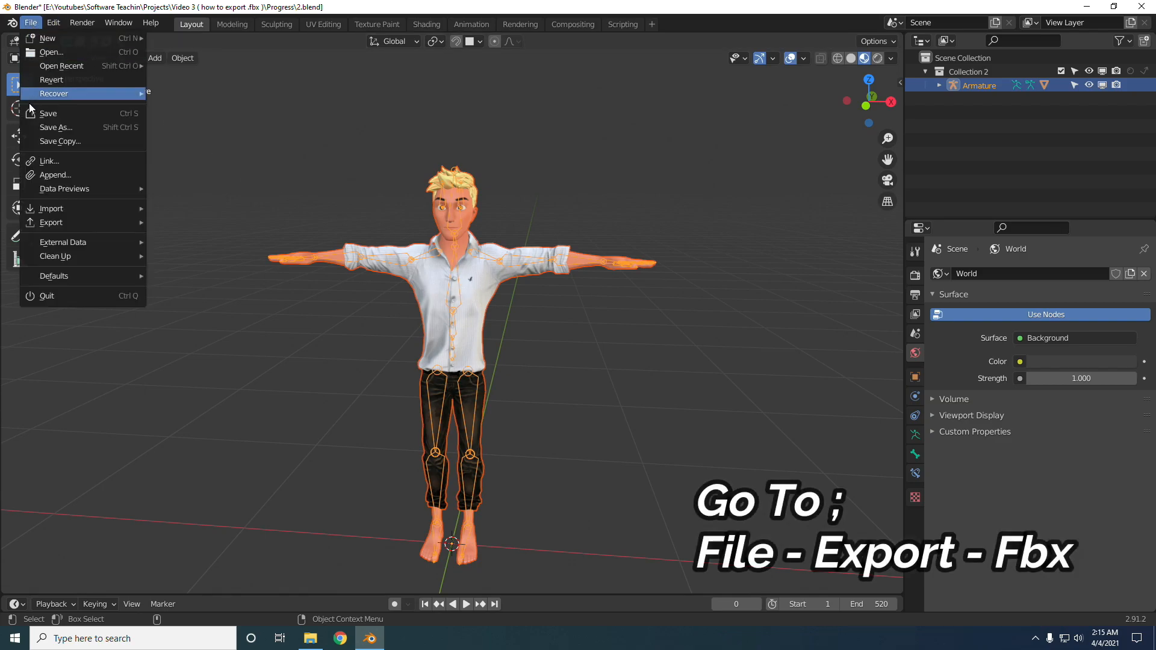
mouse_move(52, 222)
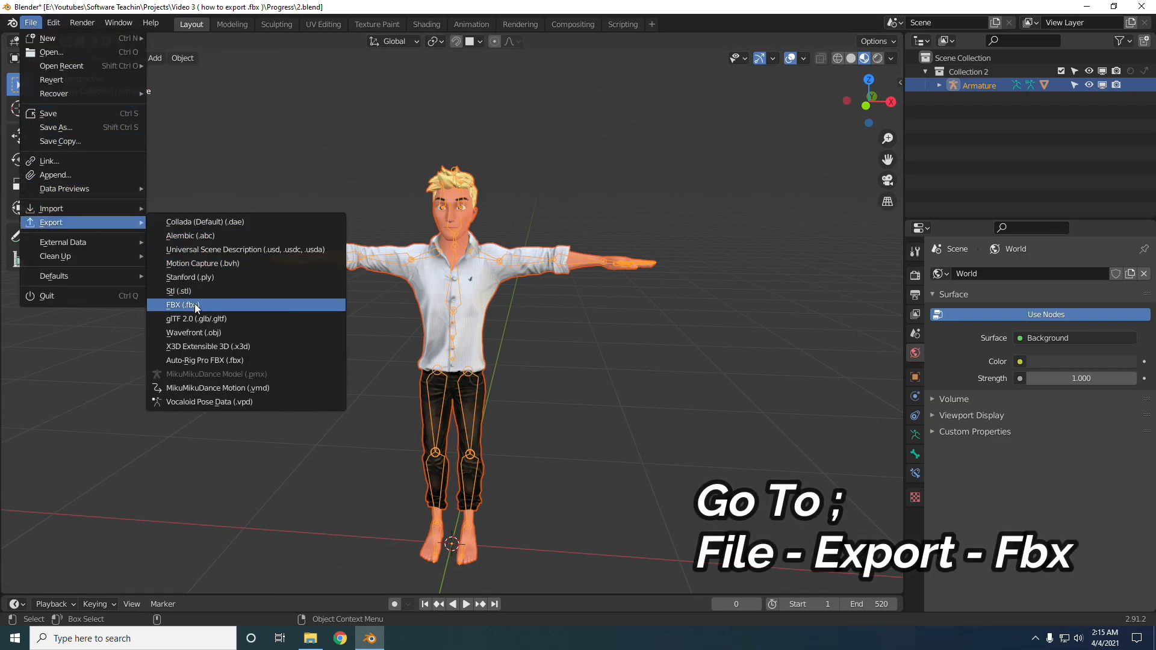
Step: Start an FBX export with Path Mode Copy, Embed Textures on, and Limit to Selected Objects
left_click(186, 303)
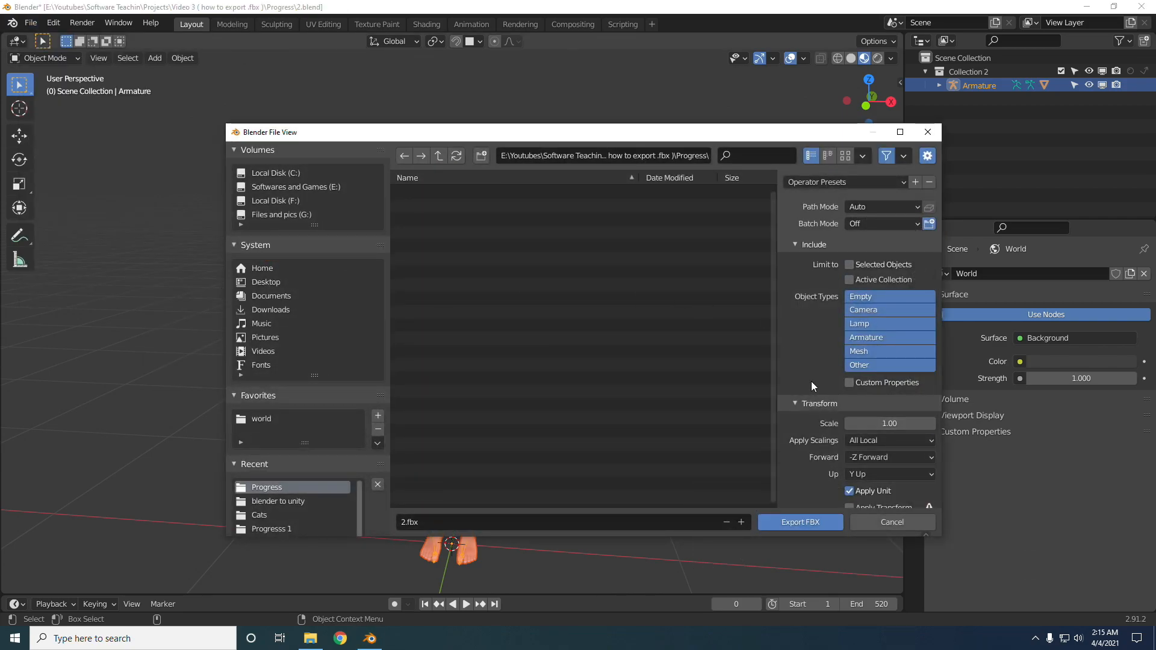
left_click(872, 208)
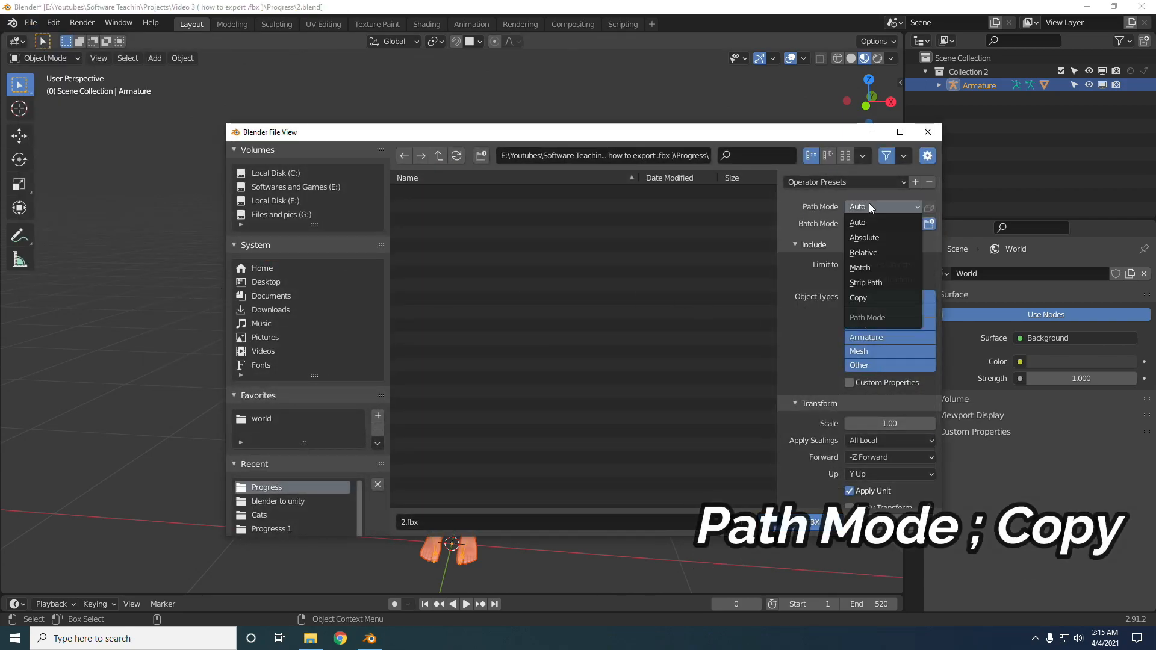
left_click(867, 299)
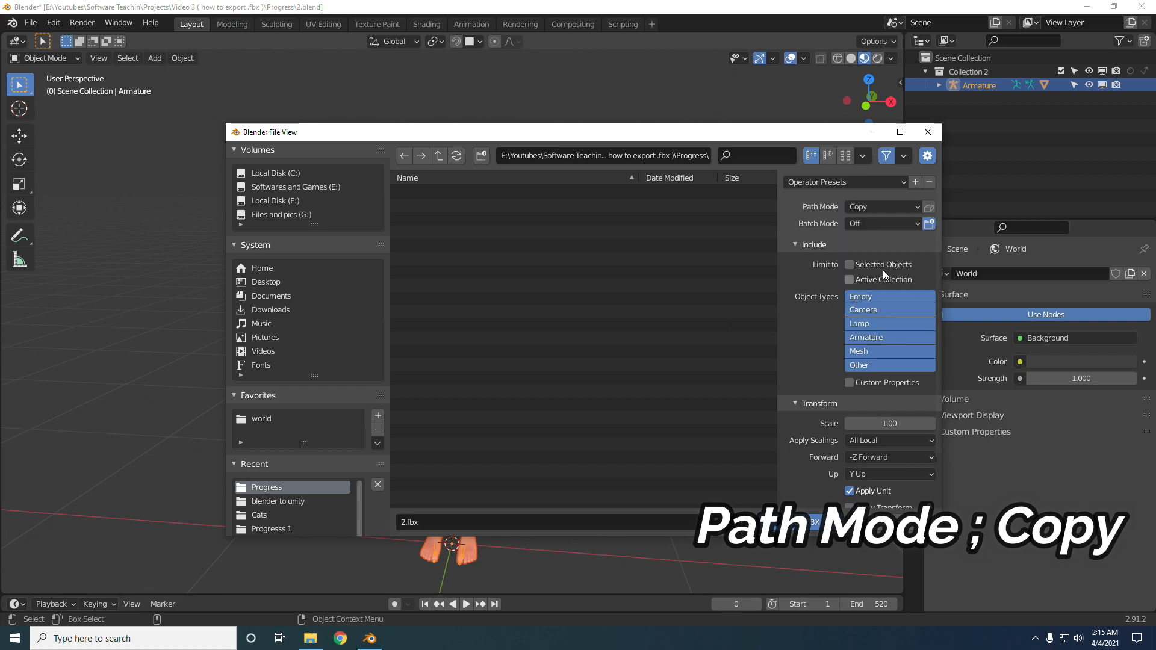
left_click(929, 208)
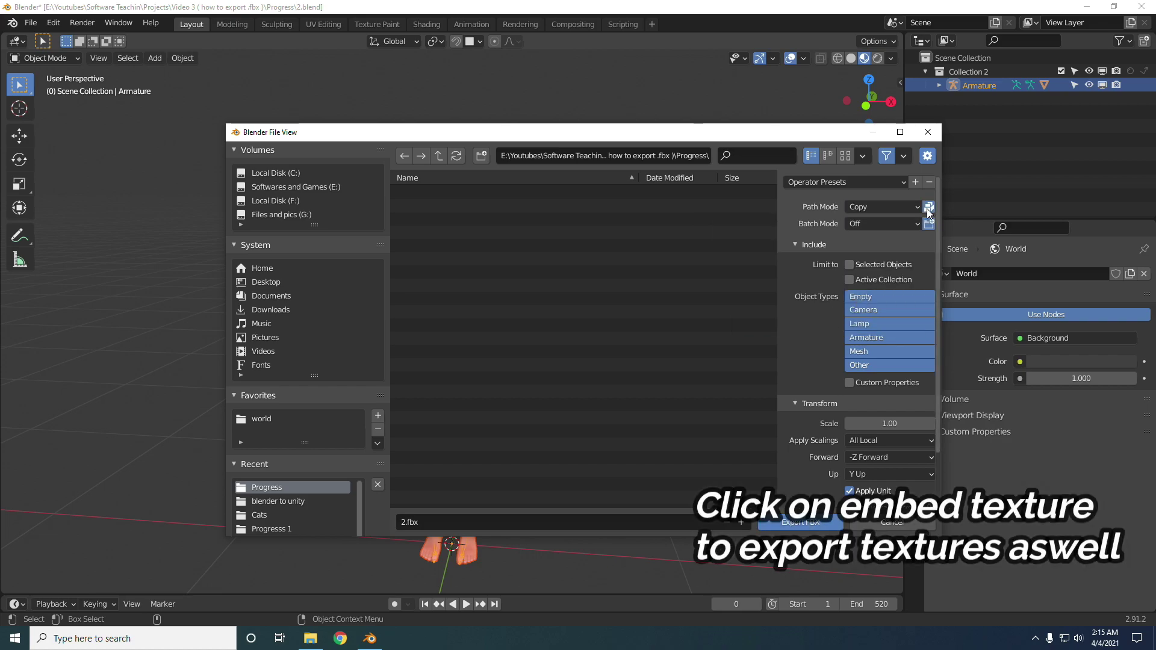
left_click(848, 269)
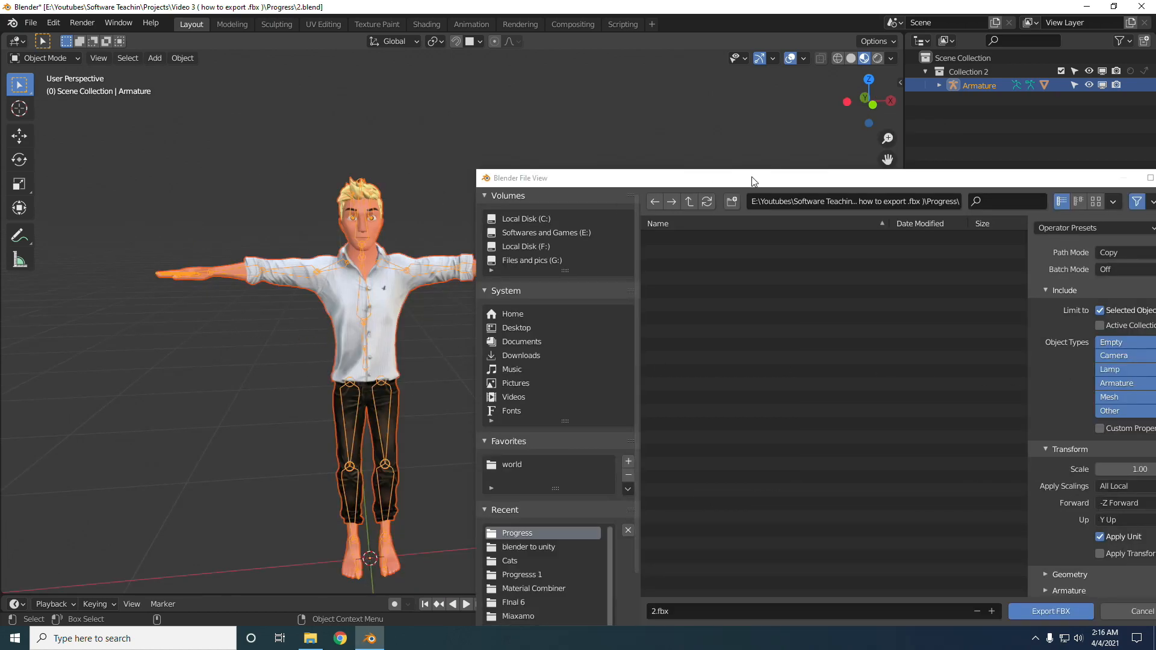
Step: Keep Apply Scalings at All Local and expand the Armature export section
left_click_drag(752, 181, 544, 125)
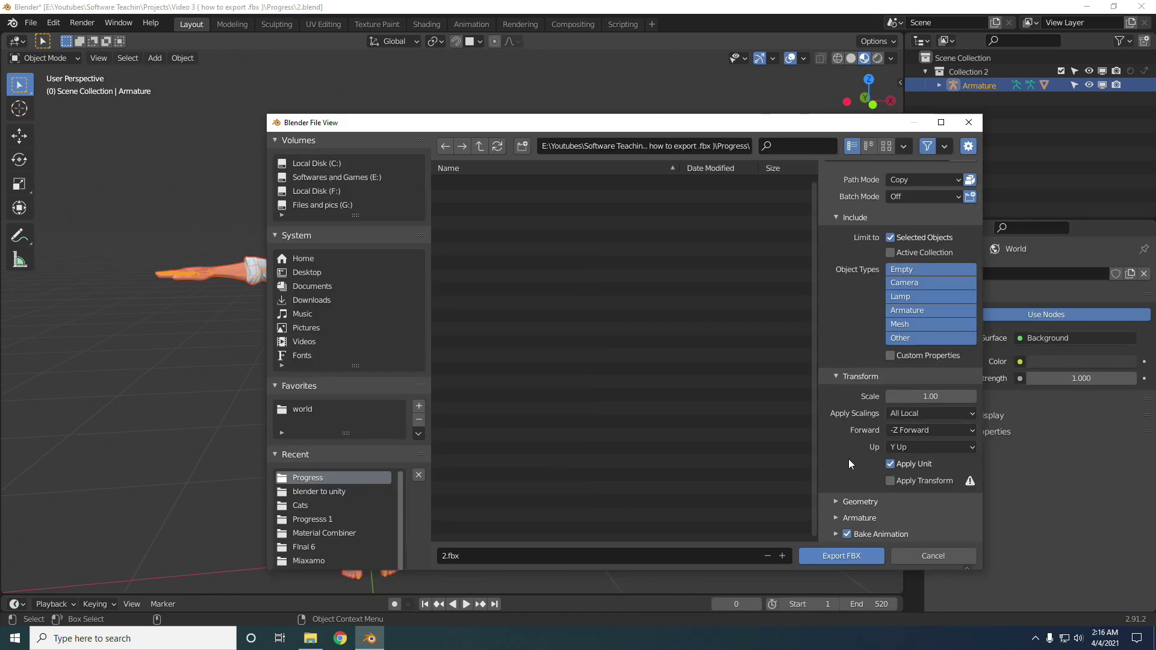
left_click(902, 415)
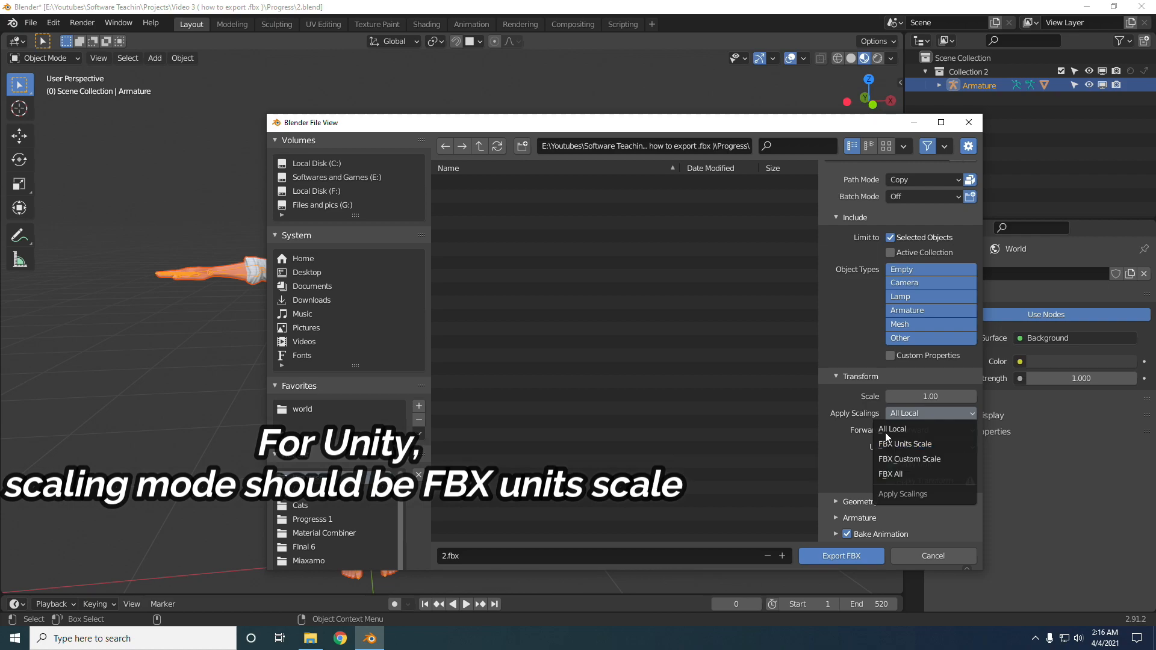
left_click(886, 430)
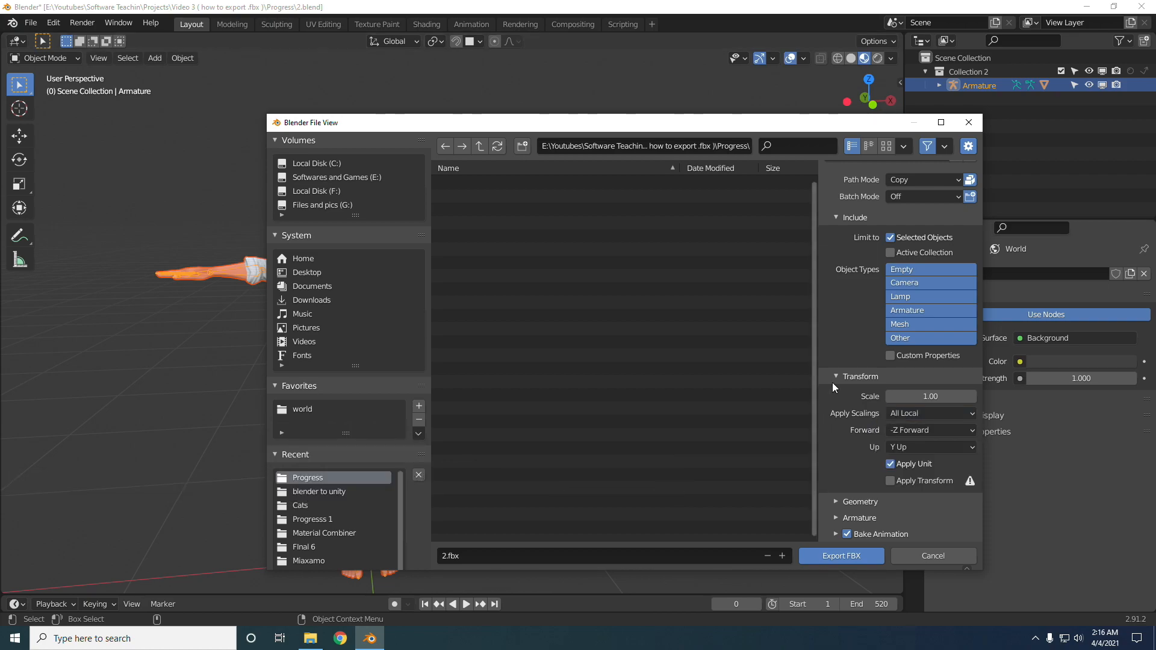
left_click(839, 518)
scroll(833, 484, "down", 4)
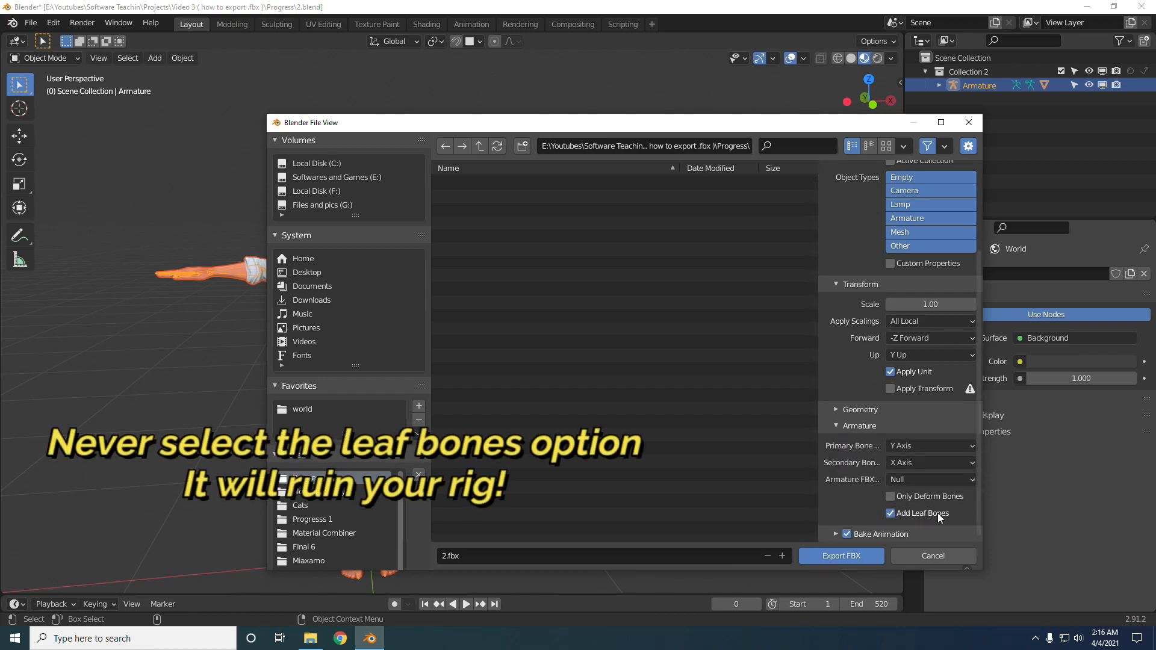
Step: Switch off Add Leaf Bones and set the project's Export folder as the destination
left_click(891, 513)
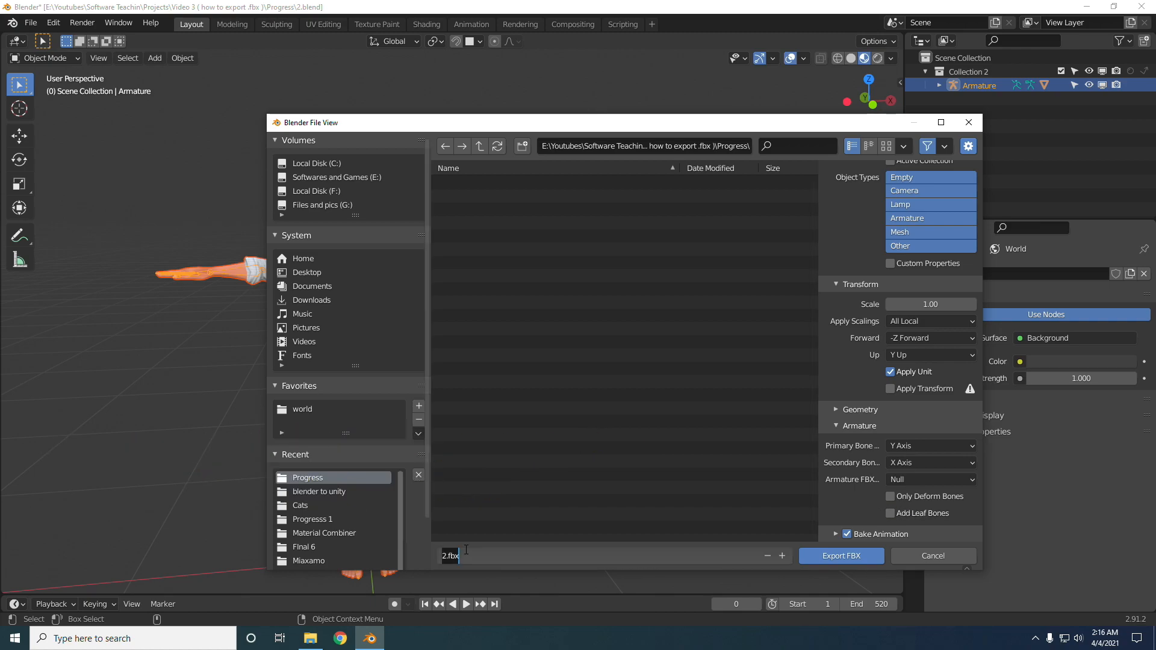
type("RiggedCh")
type("aracter")
left_click(479, 146)
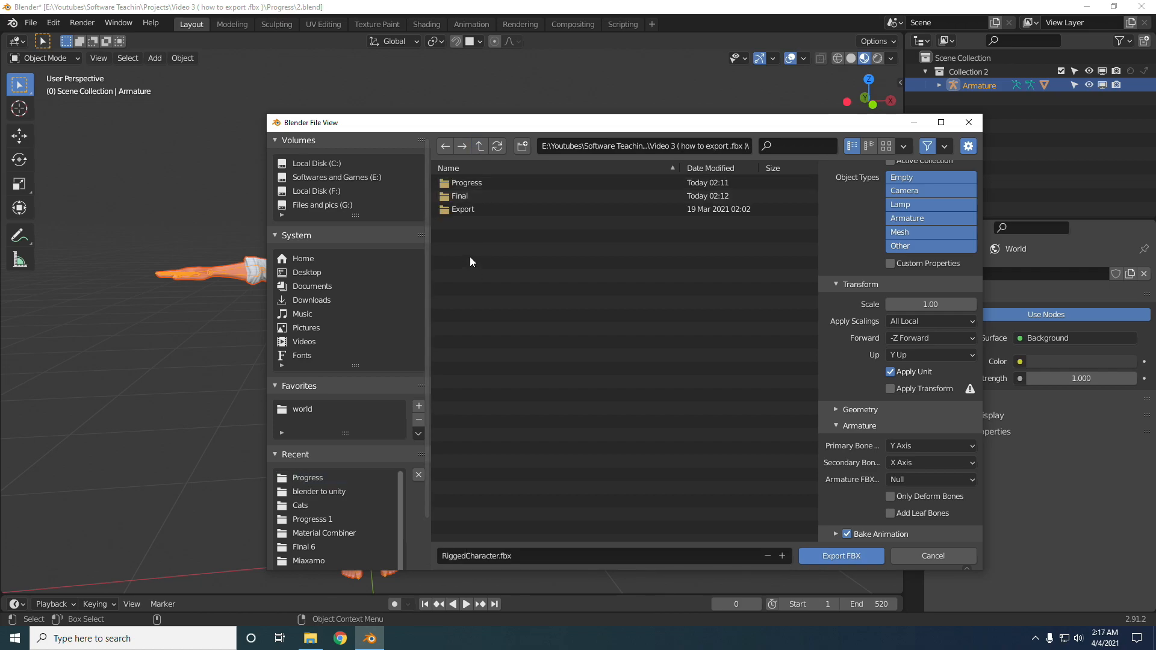
left_click(463, 209)
left_click(748, 145)
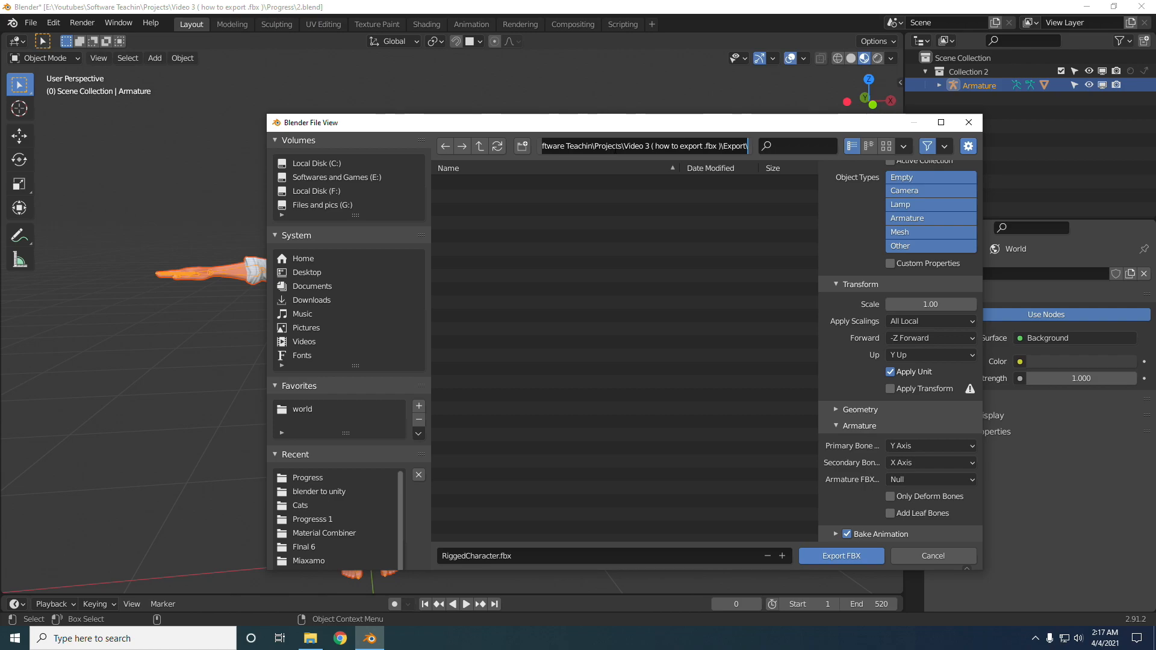
Step: Confirm the path and write the character out as RiggedCharacter.fbx
left_click(503, 557)
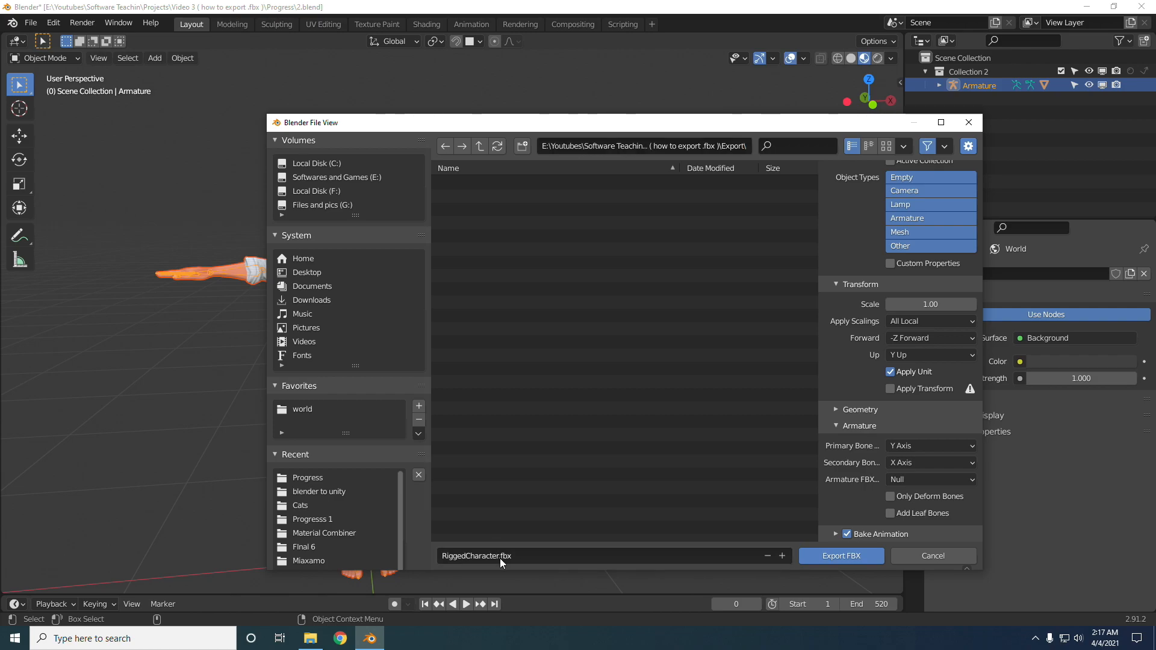
left_click(559, 501)
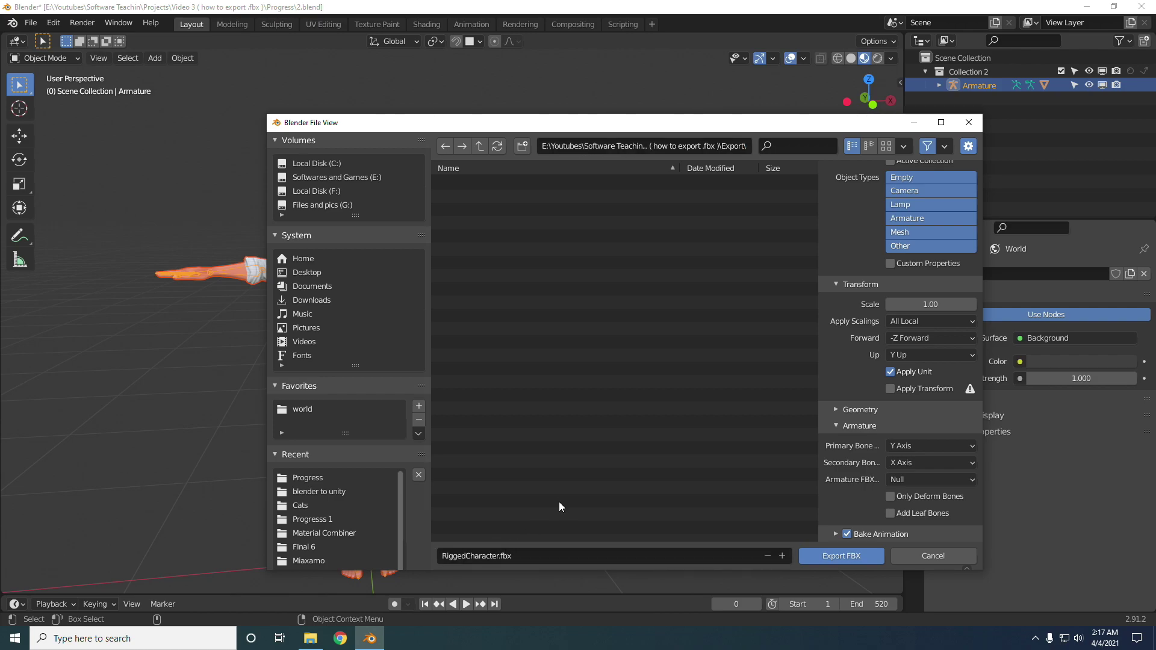
left_click(823, 557)
left_click(30, 22)
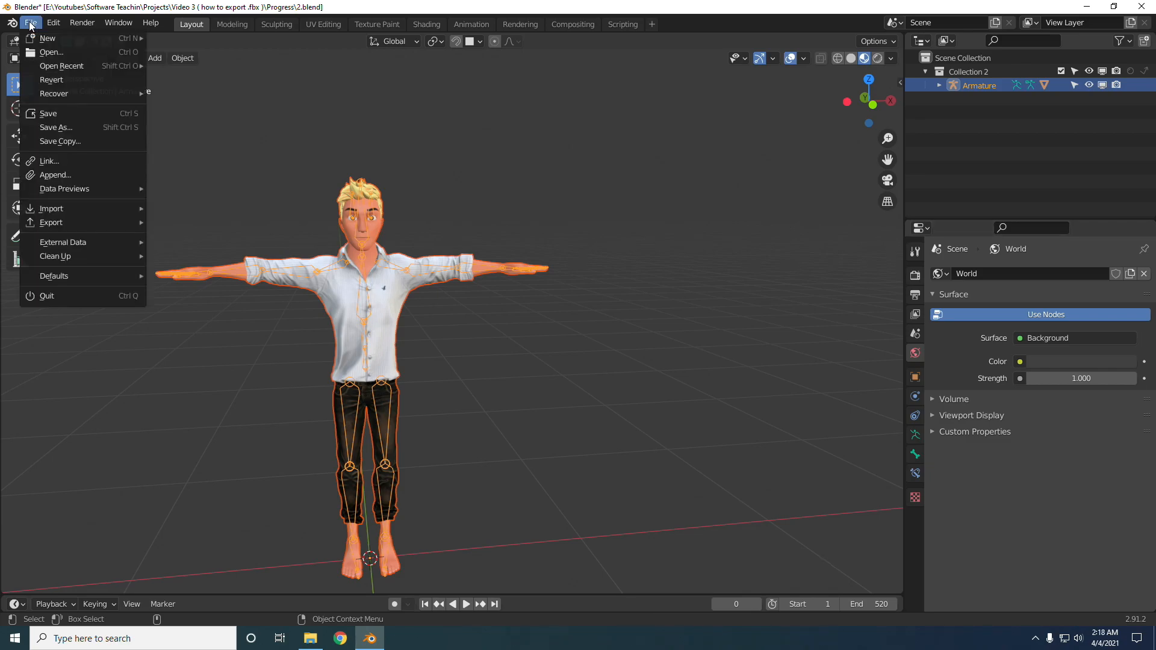
mouse_move(47, 38)
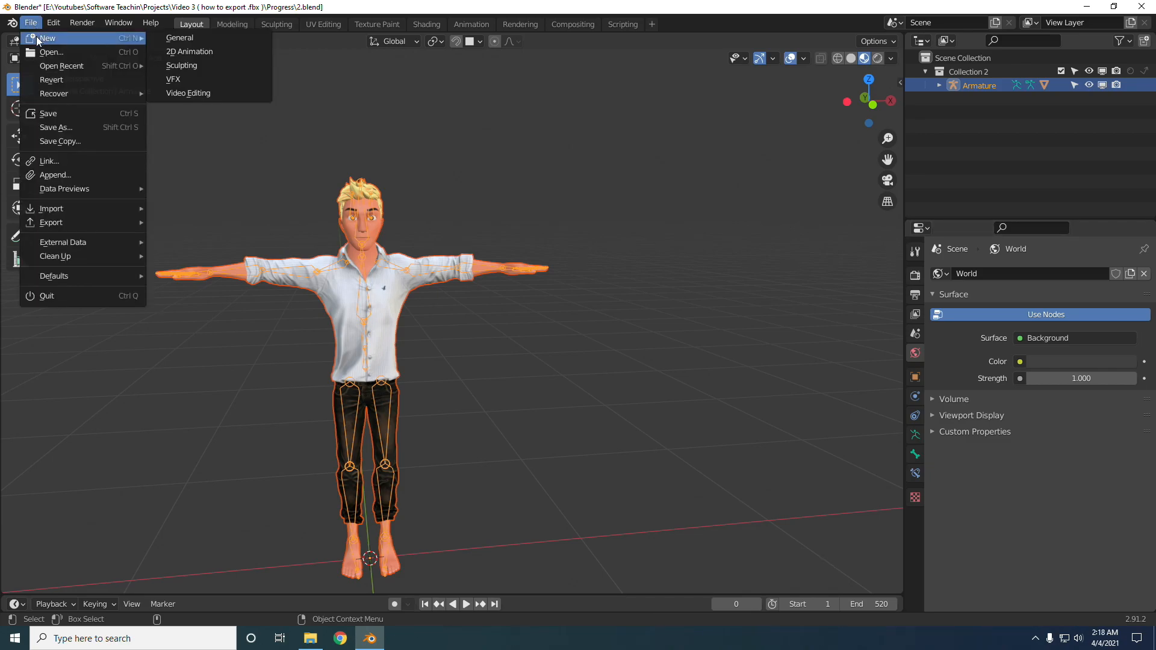
Step: Start a new General file without saving, then delete the default camera, cube and light
left_click(174, 39)
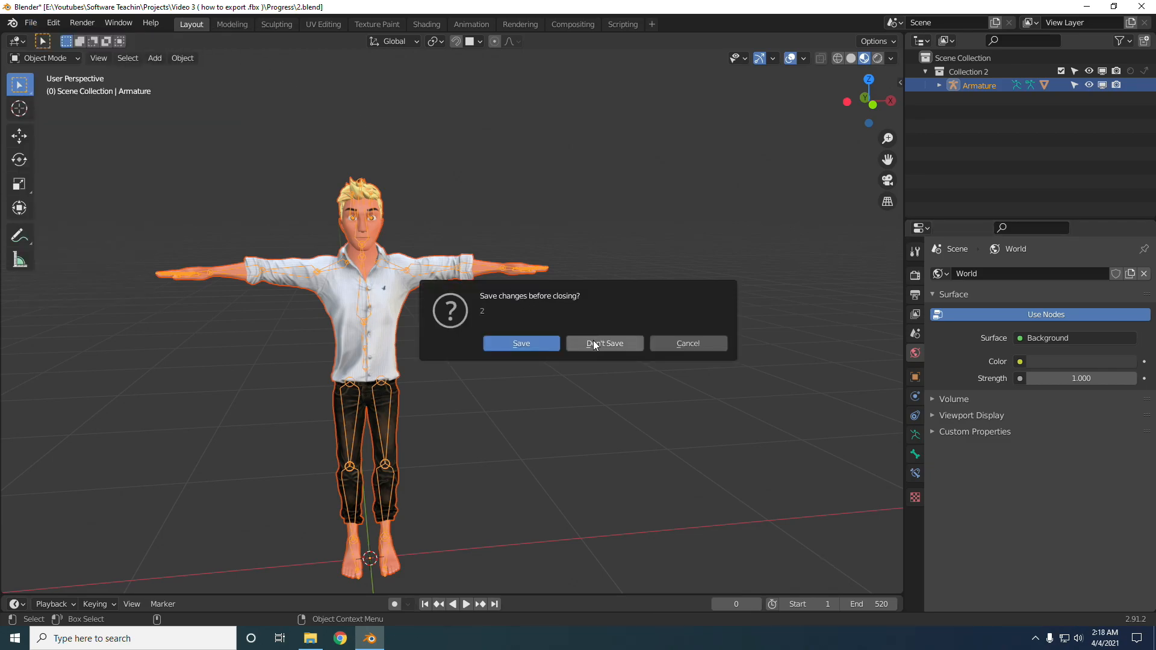
left_click(521, 344)
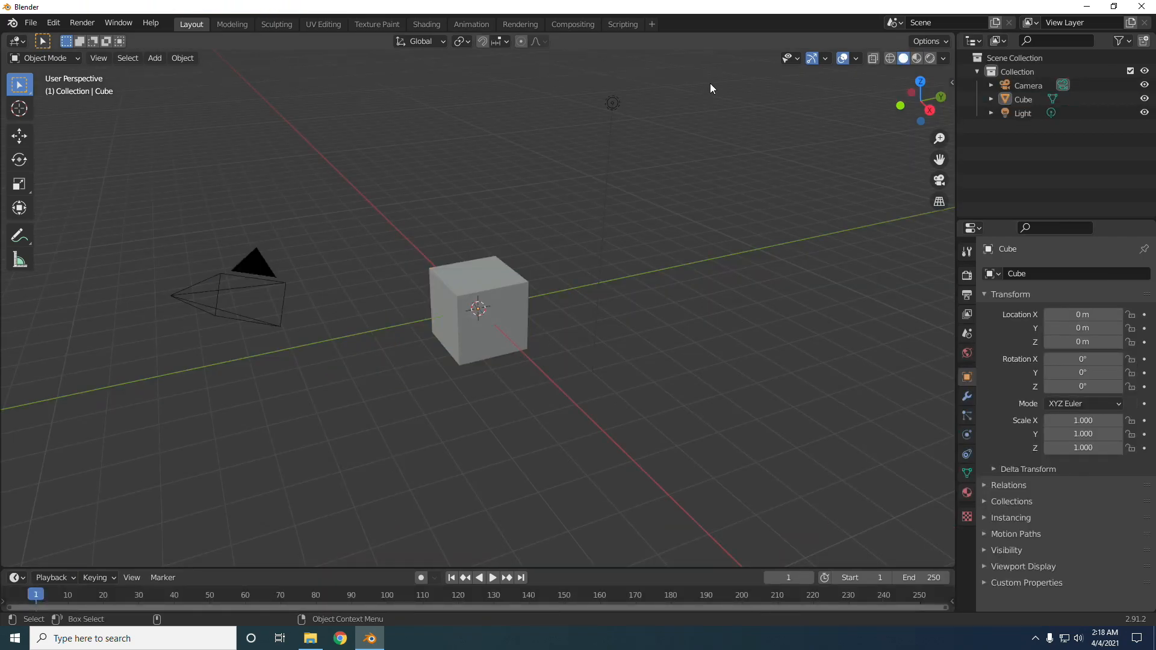
left_click_drag(711, 84, 141, 418)
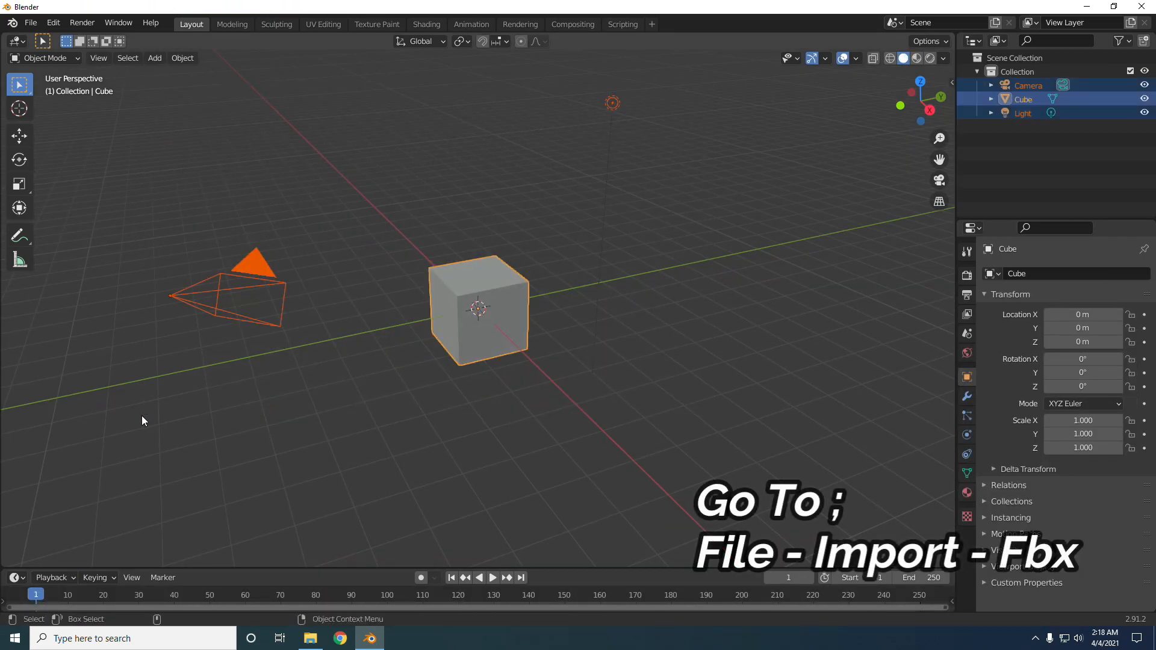
key("Delete")
Step: Begin an FBX import and point its file browser at the Export folder
left_click(31, 23)
mouse_move(52, 209)
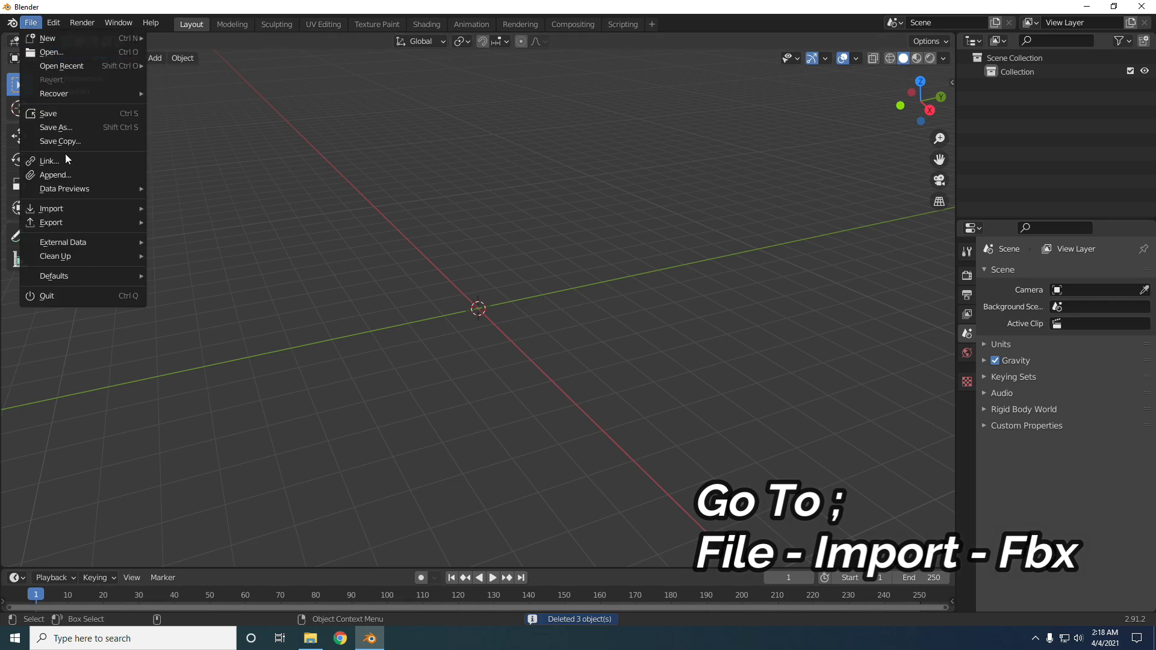
left_click(197, 290)
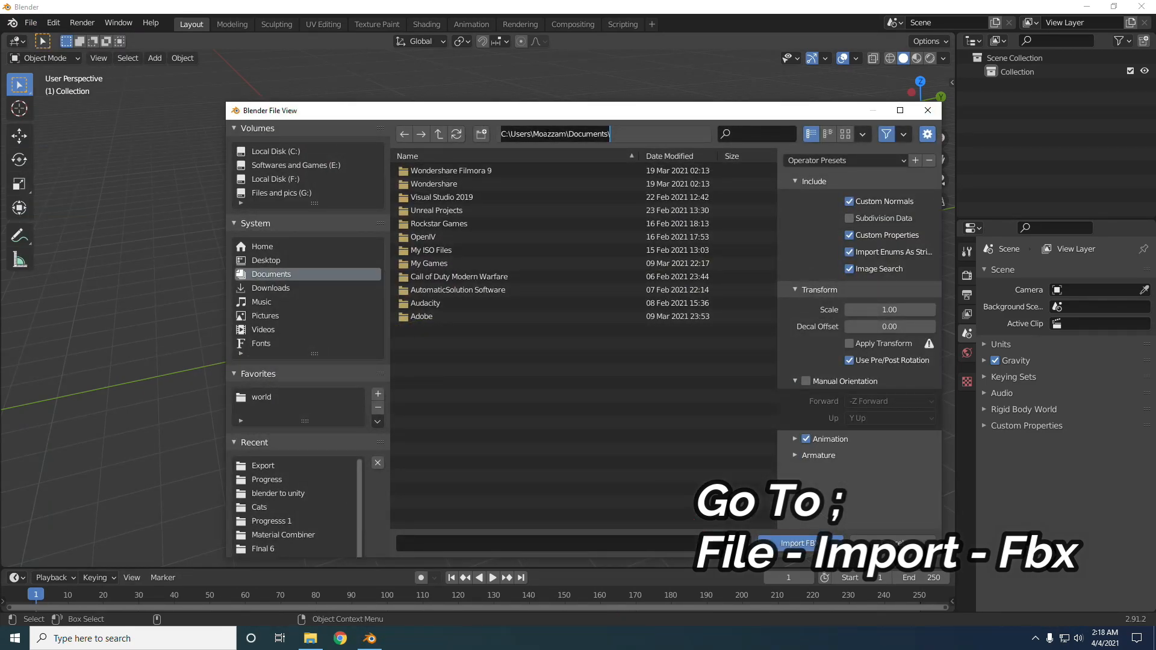
key("ctrl+v")
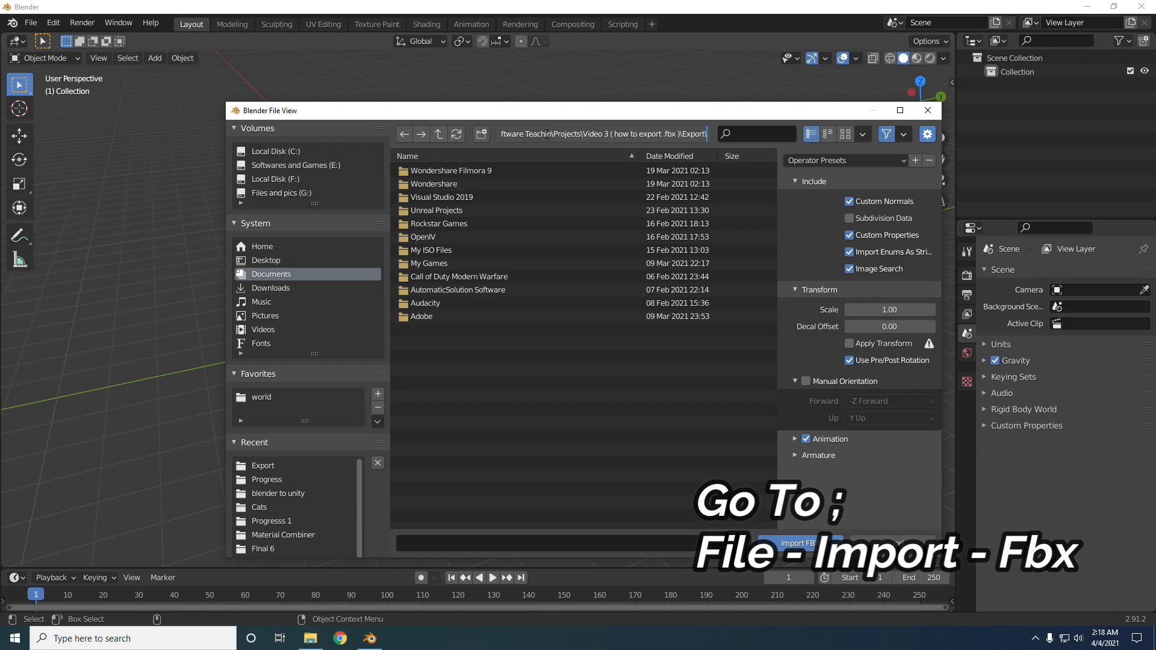
key("Return")
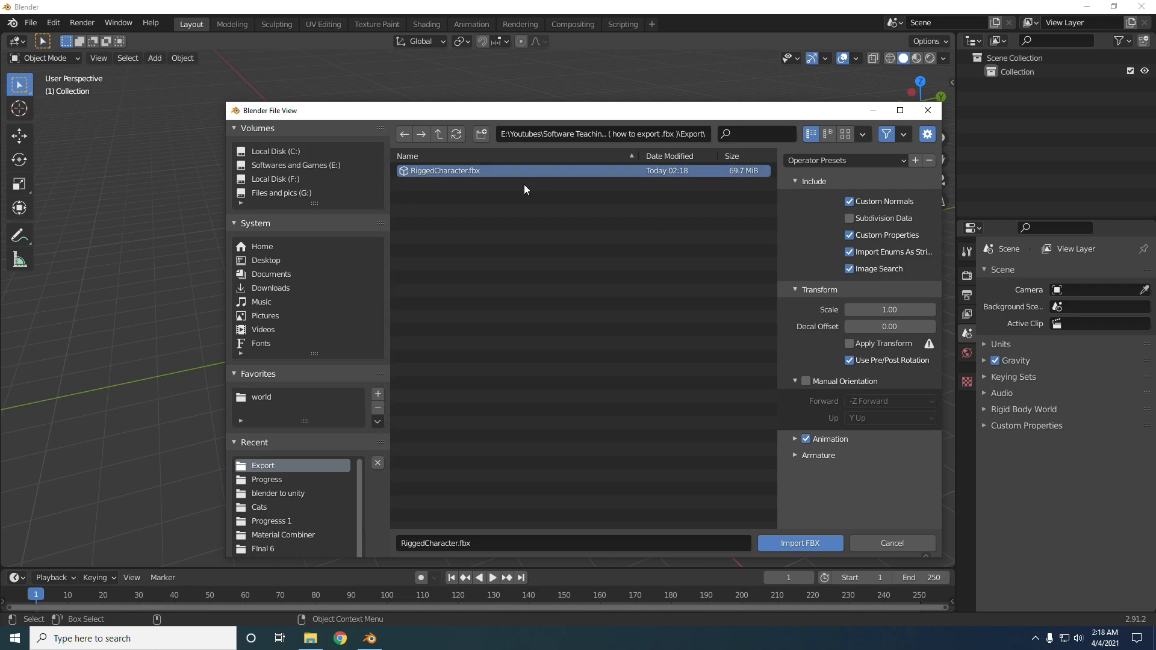
Step: Enable Automatic Bone Orientation in the import's Armature settings
left_click(796, 456)
scroll(814, 466, "down", 1)
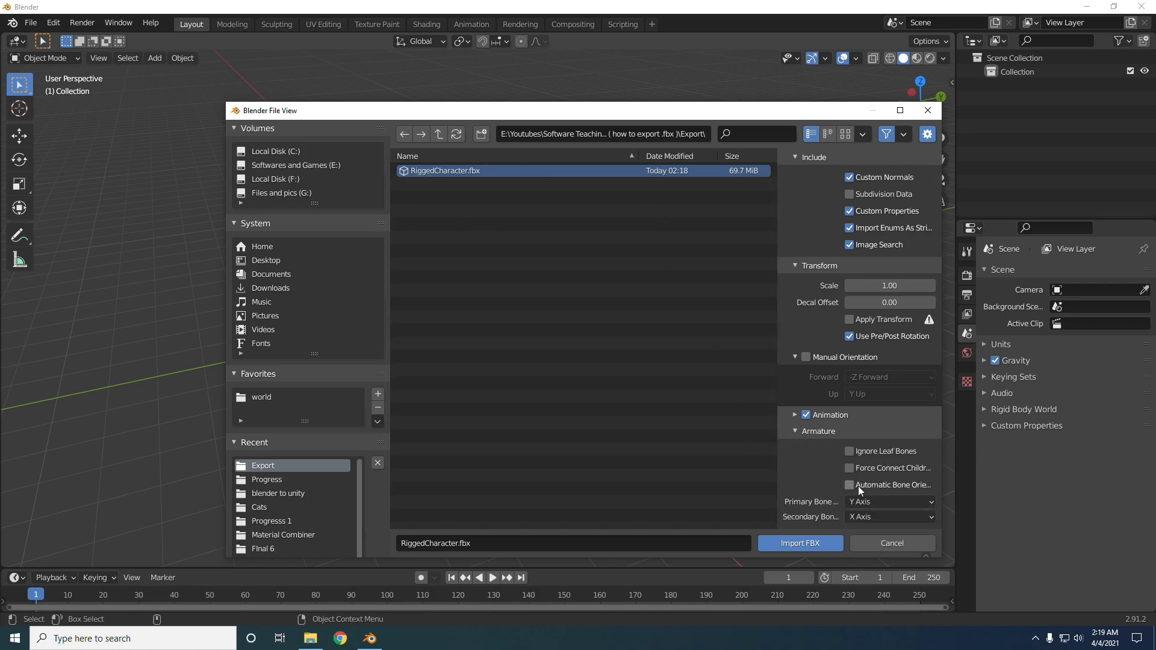
left_click(854, 486)
scroll(795, 533, "up", 1)
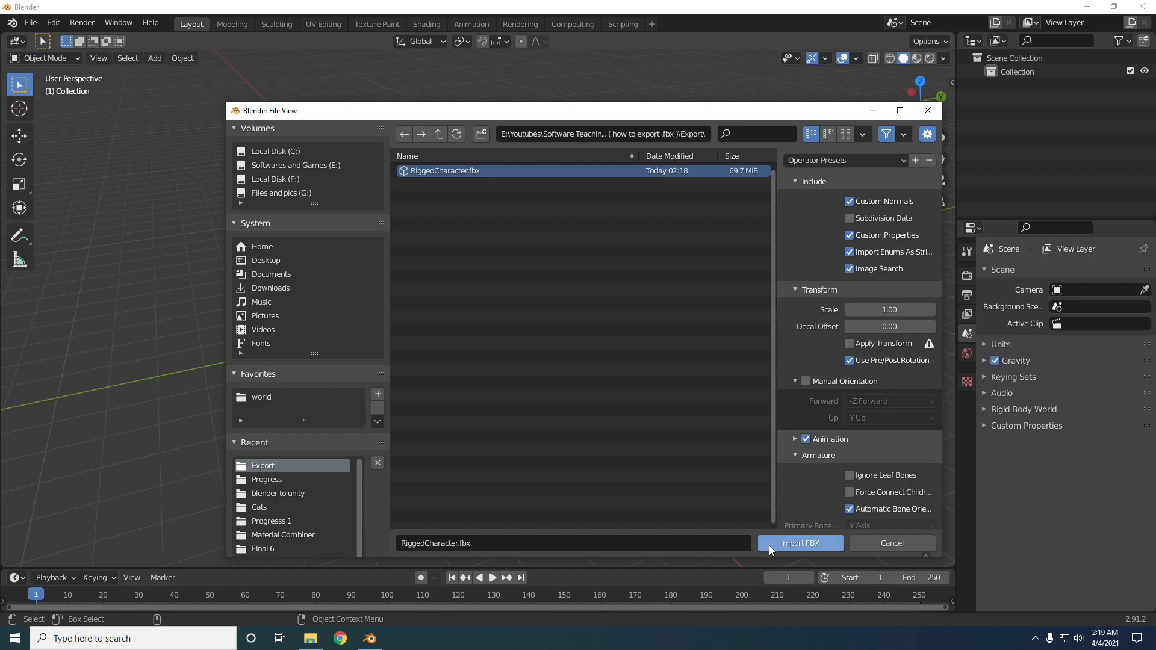
Step: Import RiggedCharacter.fbx, select its armature and draw the bones In Front of the mesh
left_click(792, 548)
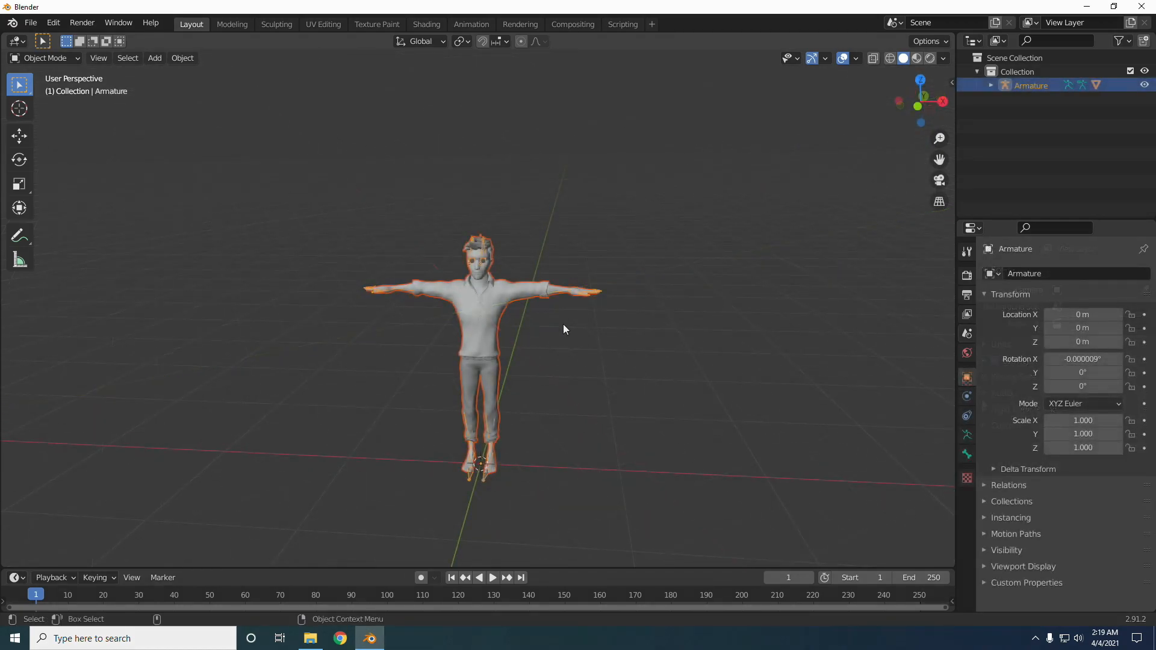
left_click(563, 330)
left_click(485, 260)
left_click(968, 434)
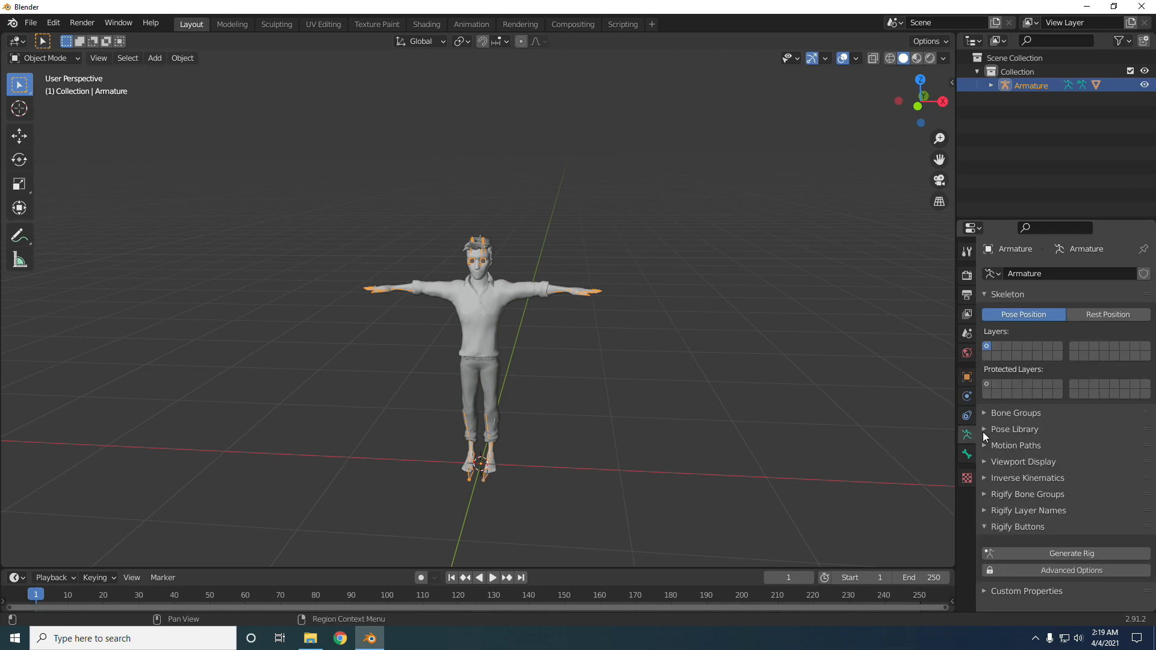
left_click(1005, 461)
scroll(1021, 488, "down", 2)
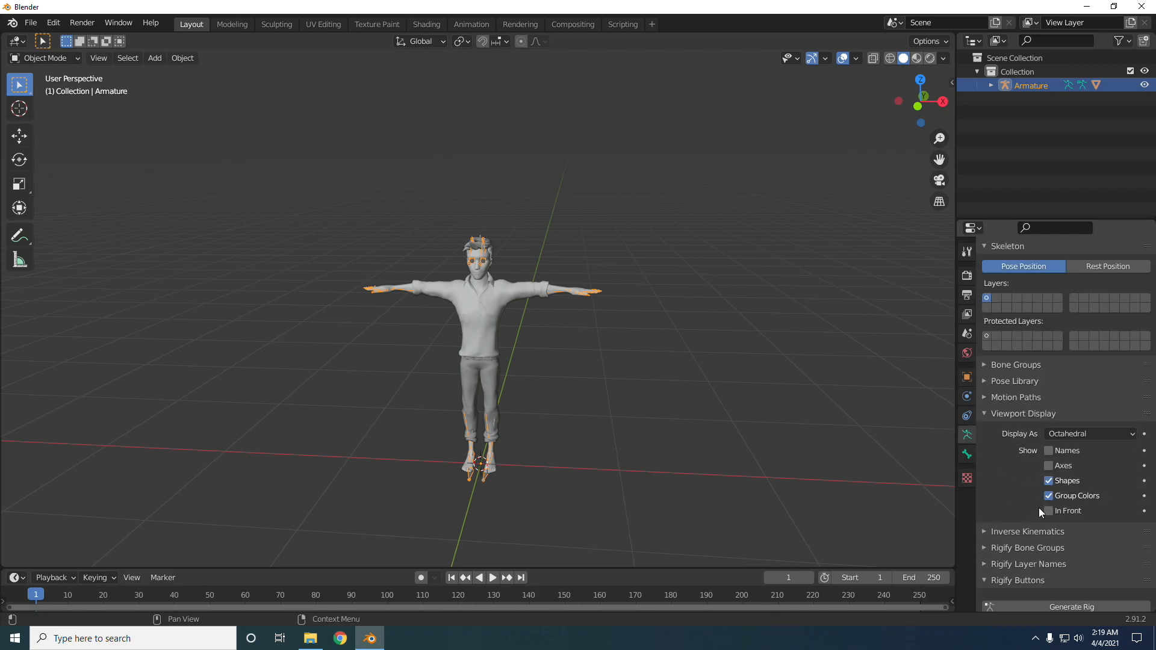
left_click(1048, 511)
Step: Show the bones as sticks in Material Preview and orbit around the textured character
middle_click_drag(885, 478, 819, 474)
scroll(632, 361, "up", 2)
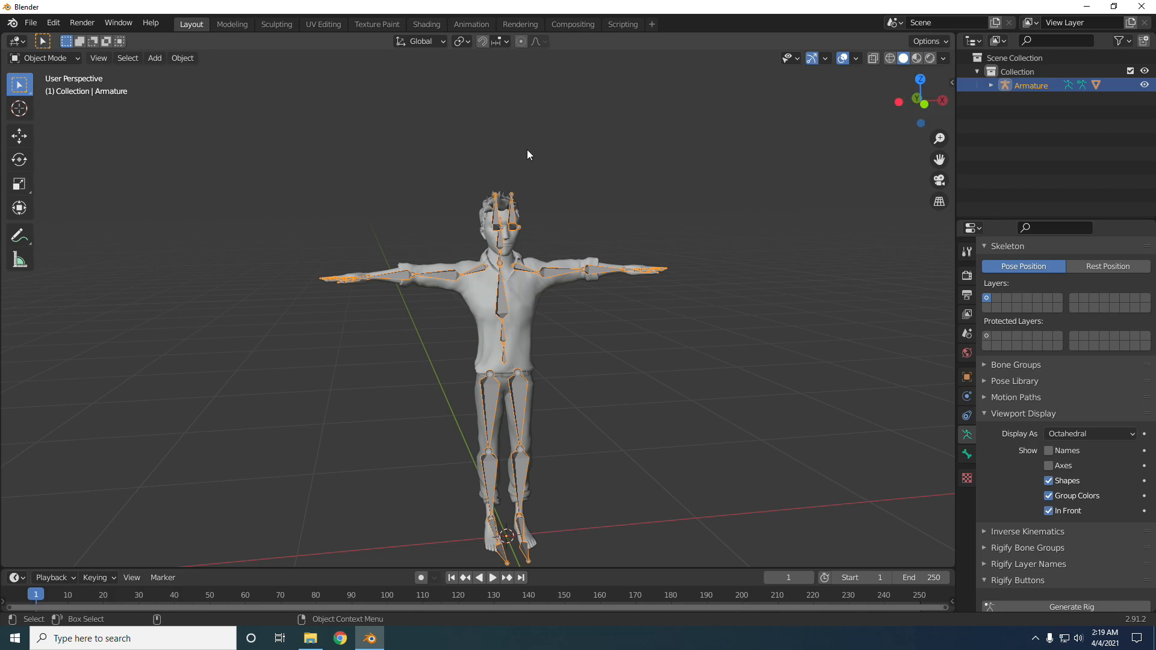
left_click(916, 58)
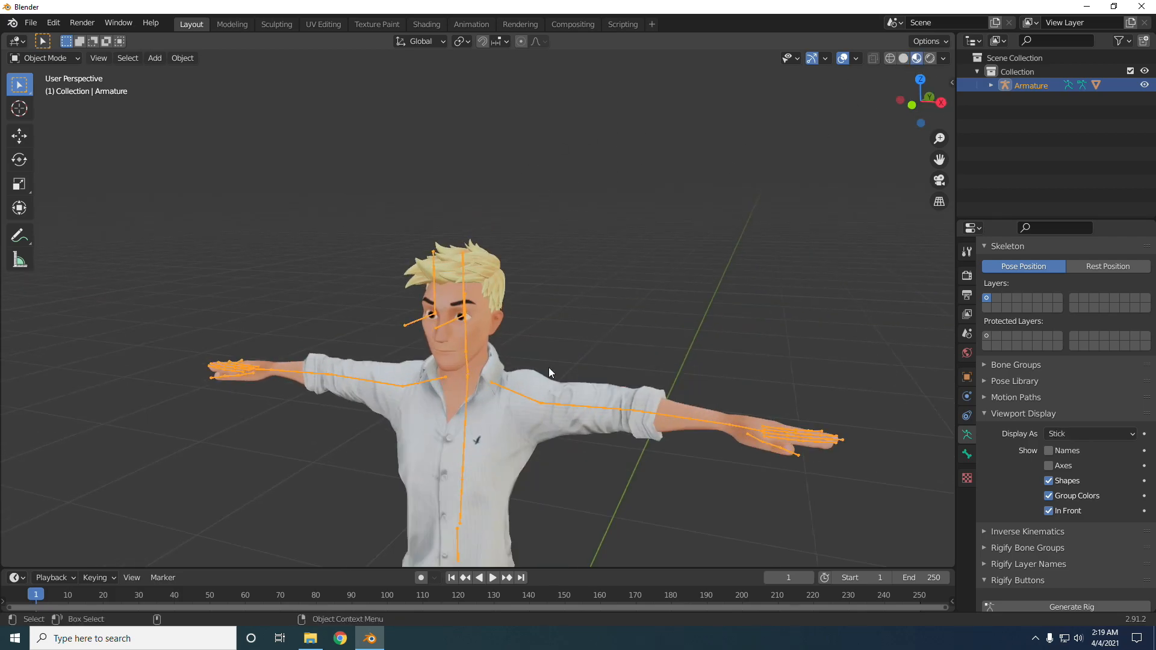
mouse_move(548, 368)
middle_mouse_down()
mouse_move(630, 357)
mouse_move(785, 366)
mouse_move(412, 342)
mouse_move(805, 338)
middle_mouse_up()
left_click(805, 333)
scroll(795, 298, "down", 3)
middle_click_drag(795, 298, 634, 350)
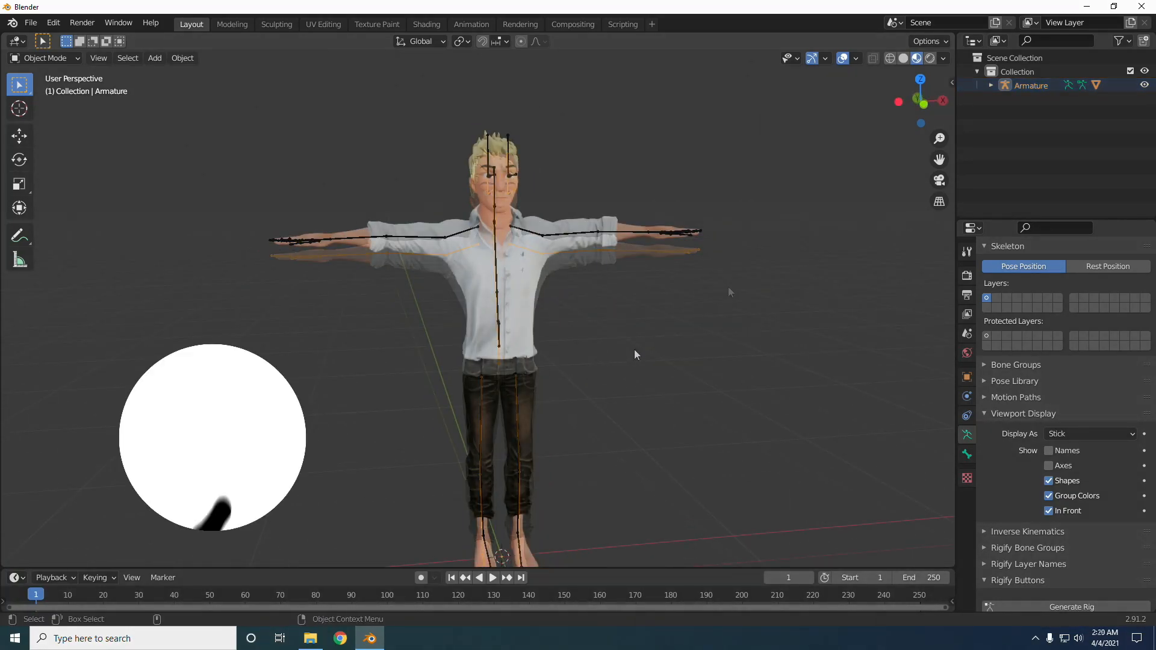
mouse_move(227, 112)
left_mouse_down()
mouse_move(745, 330)
mouse_move(779, 361)
left_mouse_up()
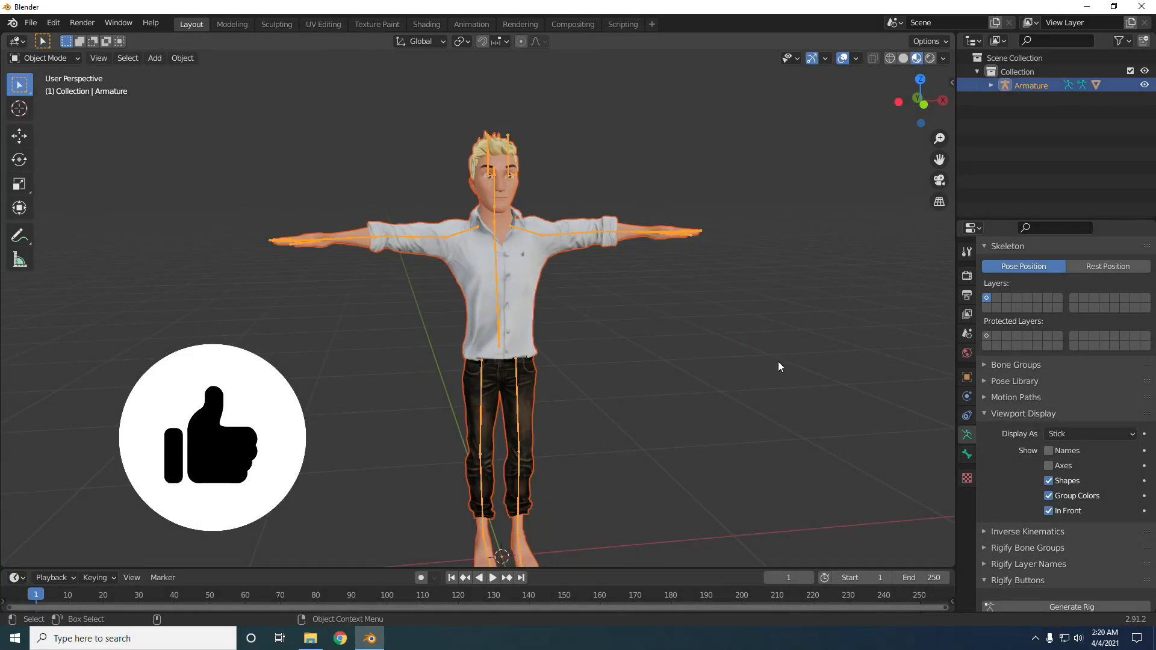